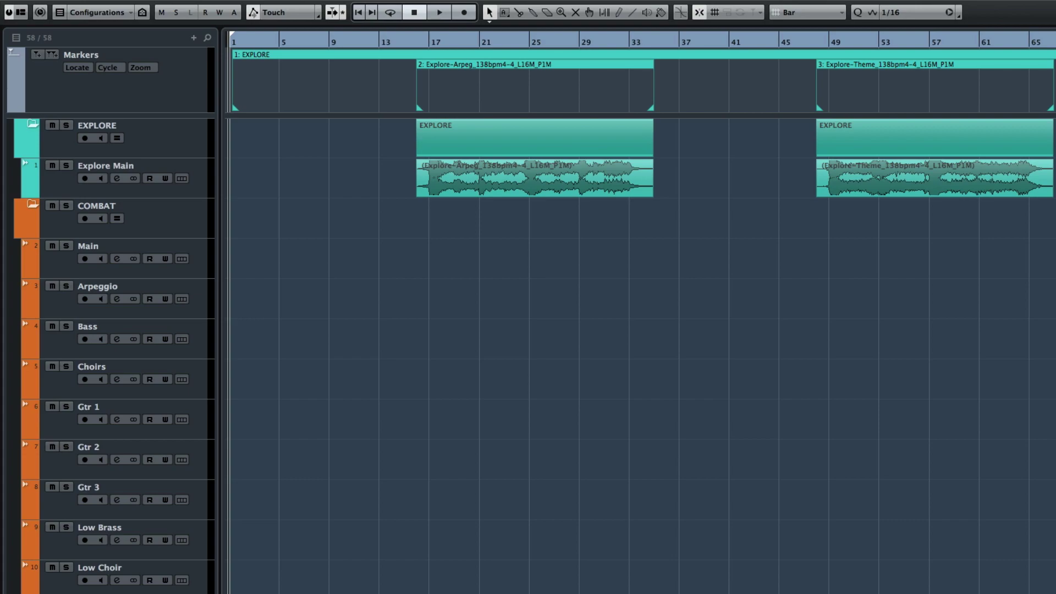
Browse into Cube Music, then its Explore folder, to list the six Explore music files
scroll(640, 312, right, 15)
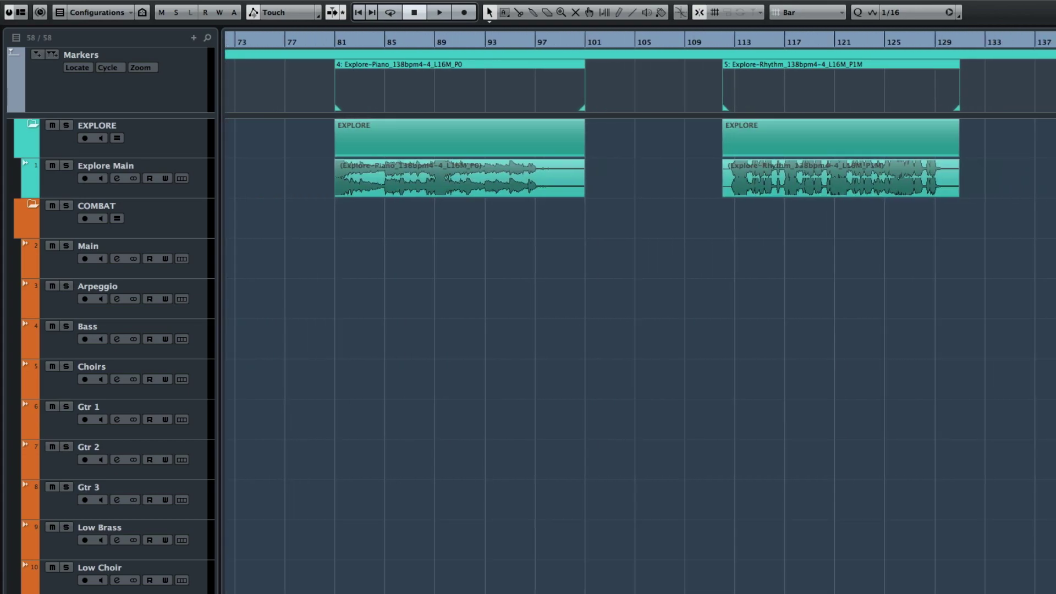
scroll(641, 311, right, 20)
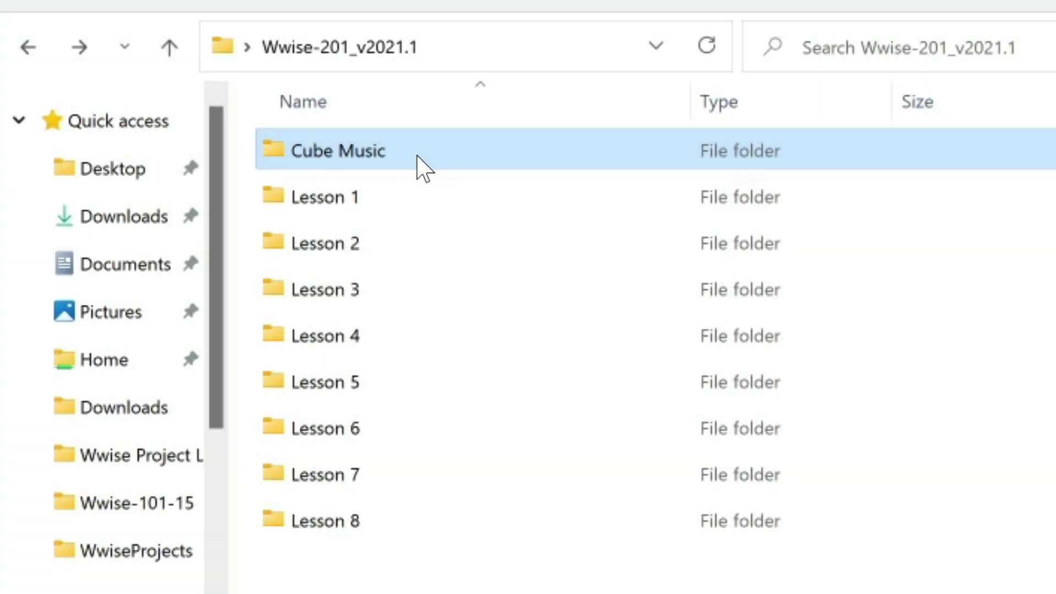
double_click(417, 157)
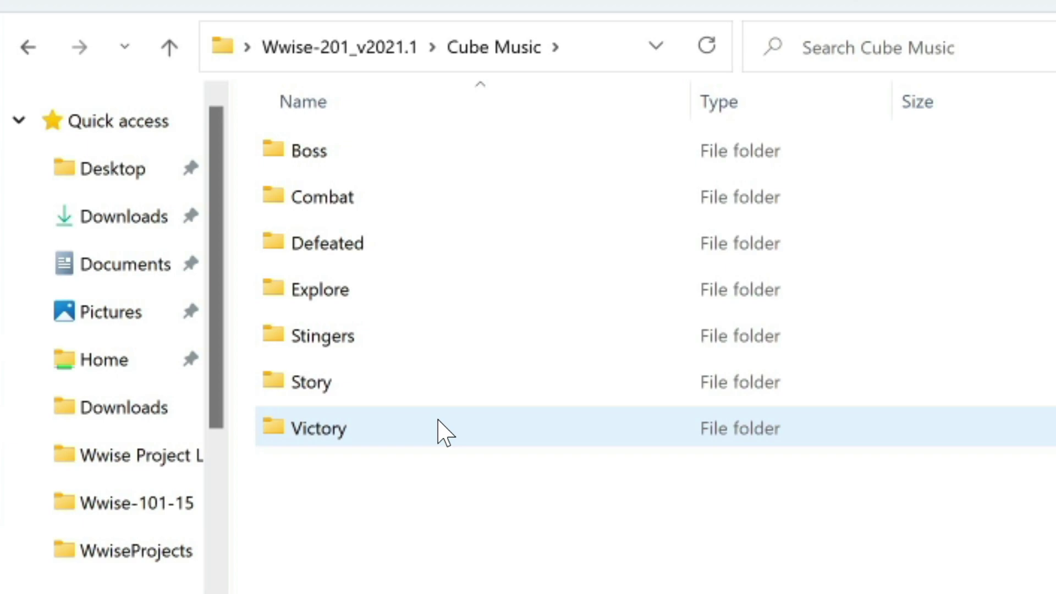
double_click(362, 302)
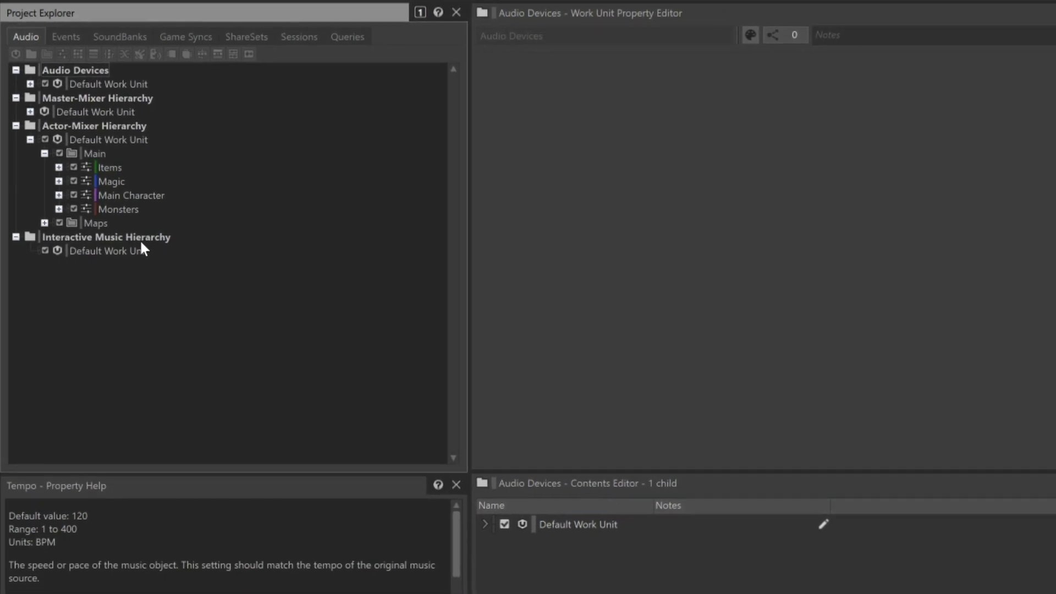
Add a child work unit named 'Music' to the Interactive Music Hierarchy
click(130, 219)
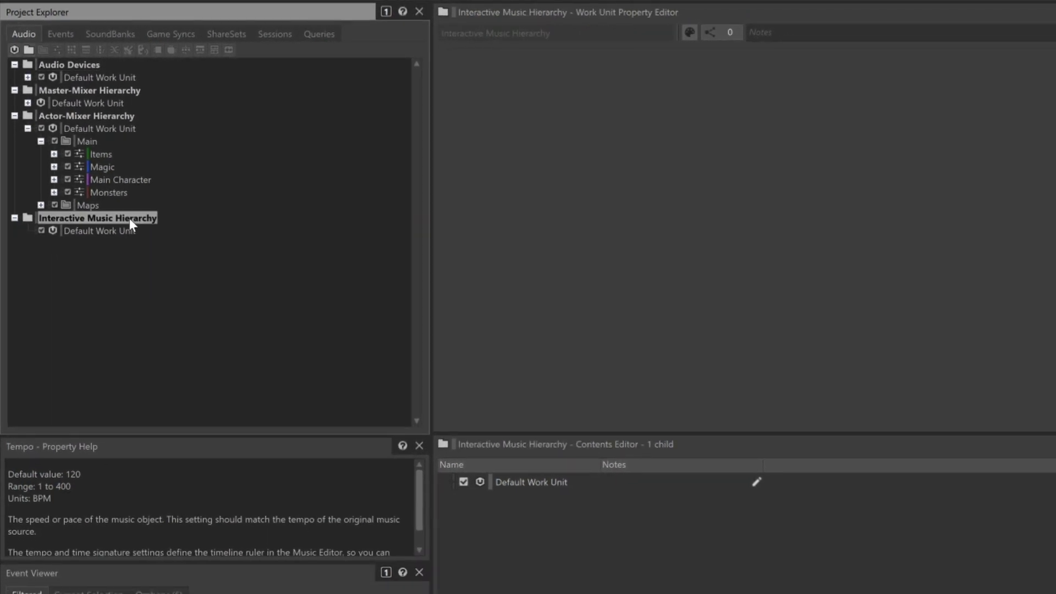
right_click(130, 218)
mouse_move(204, 226)
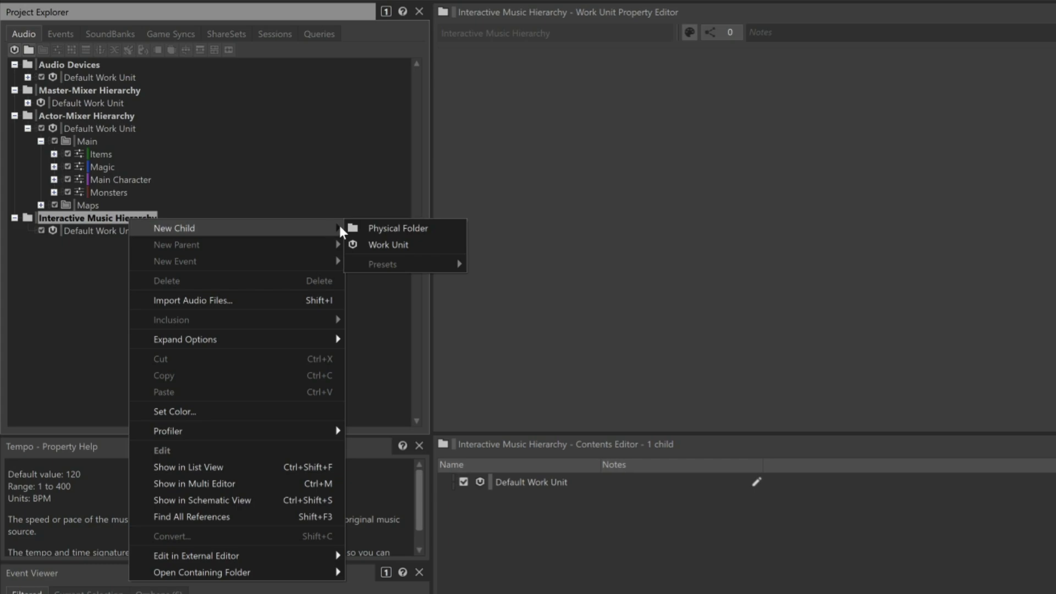
click(391, 244)
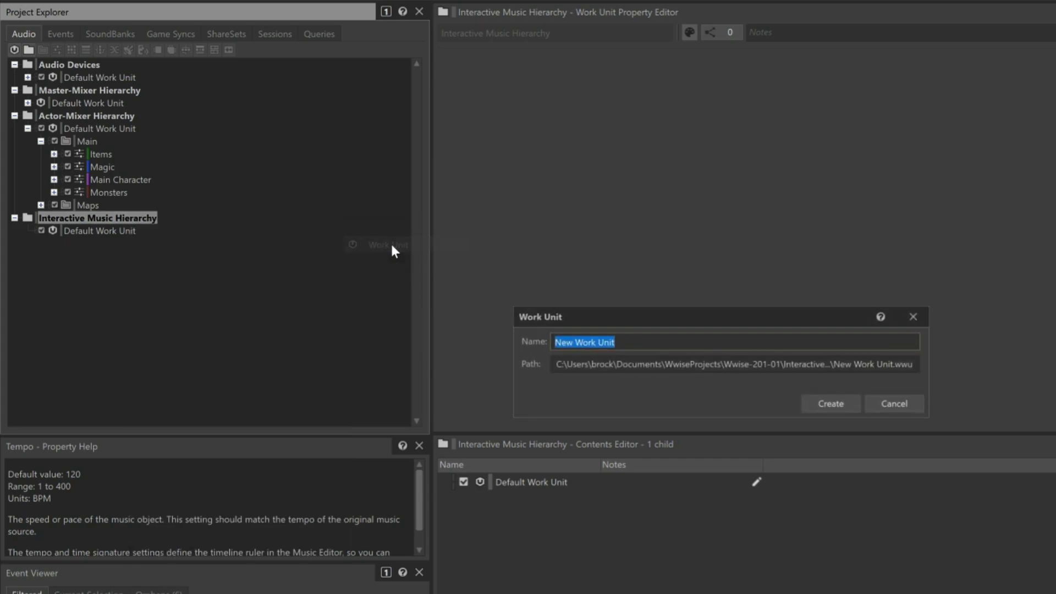
text(Mu)
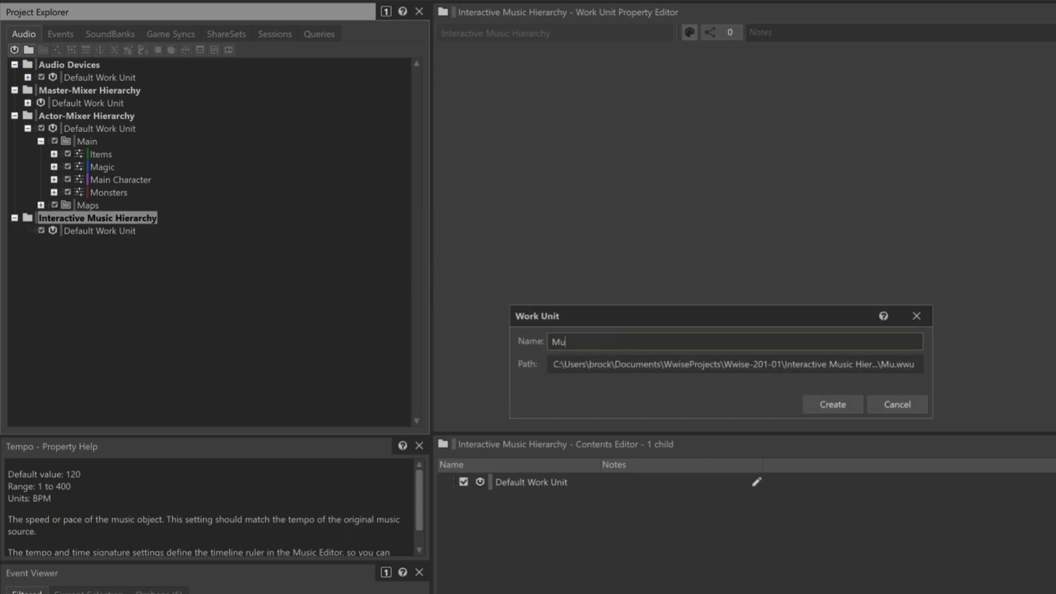
text(sic)
key(Return)
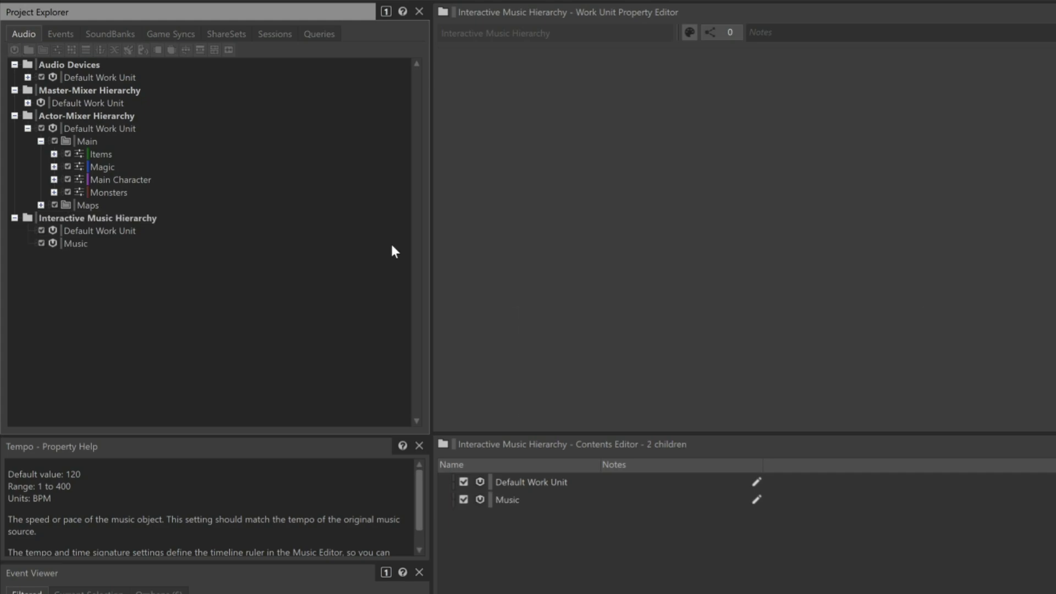
right_click(78, 249)
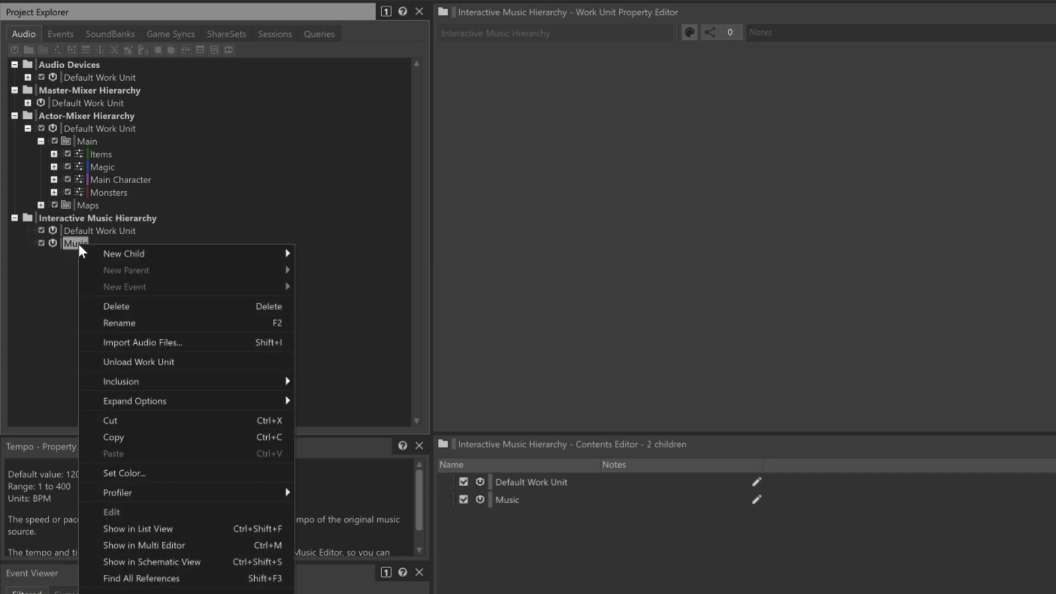
Import all six audio files from Cube Music > Explore into the Music work unit as segments
click(165, 342)
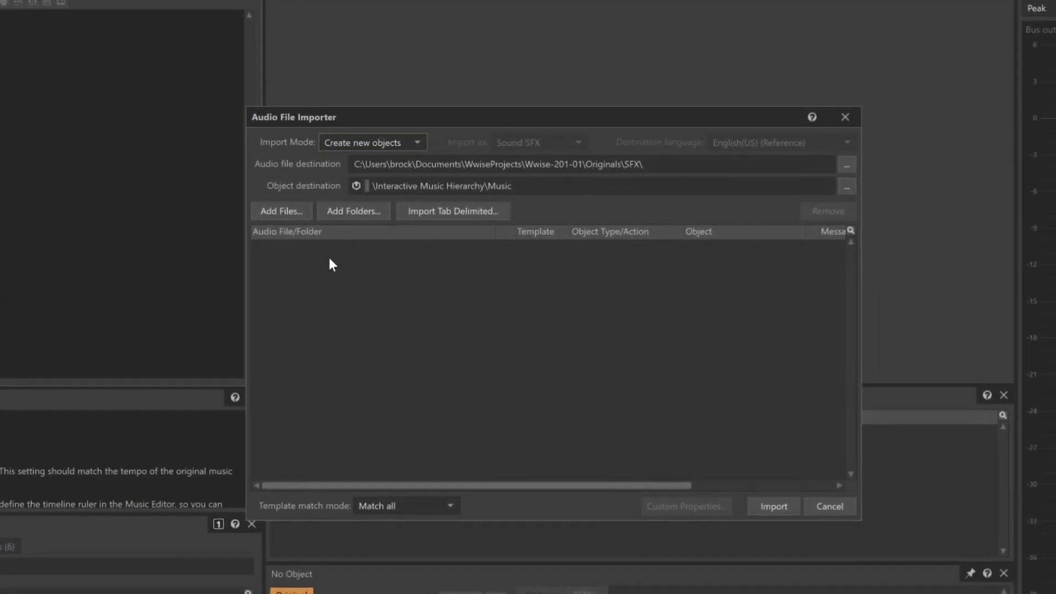
click(304, 213)
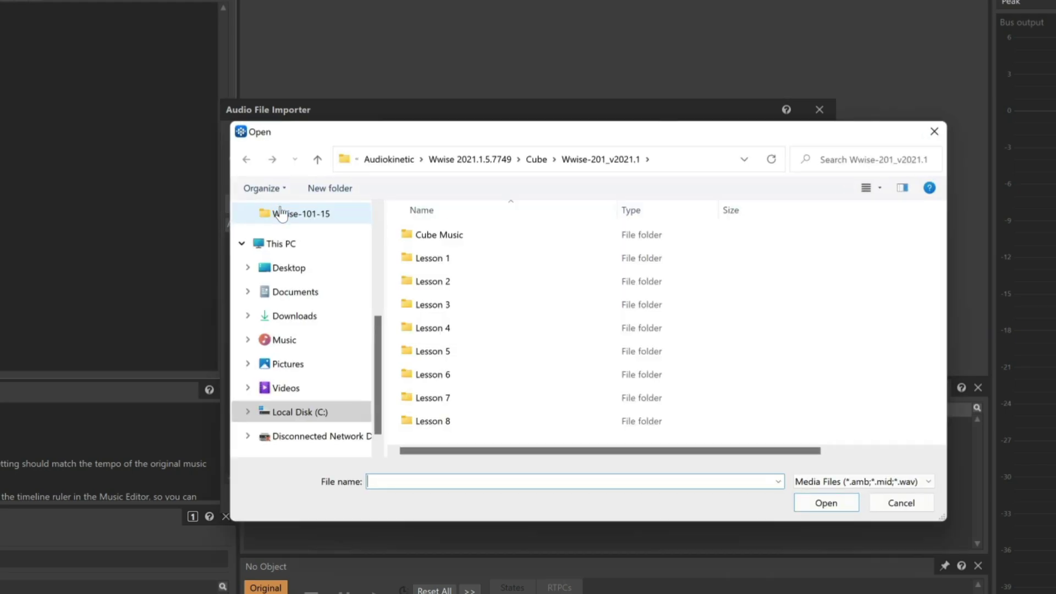
double_click(446, 238)
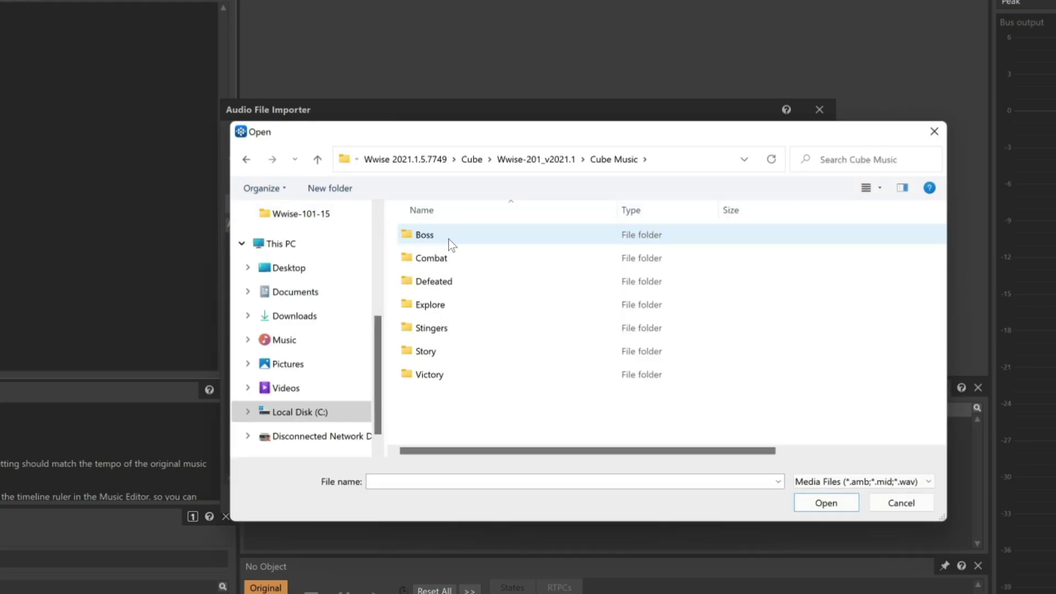
click(434, 309)
double_click(434, 305)
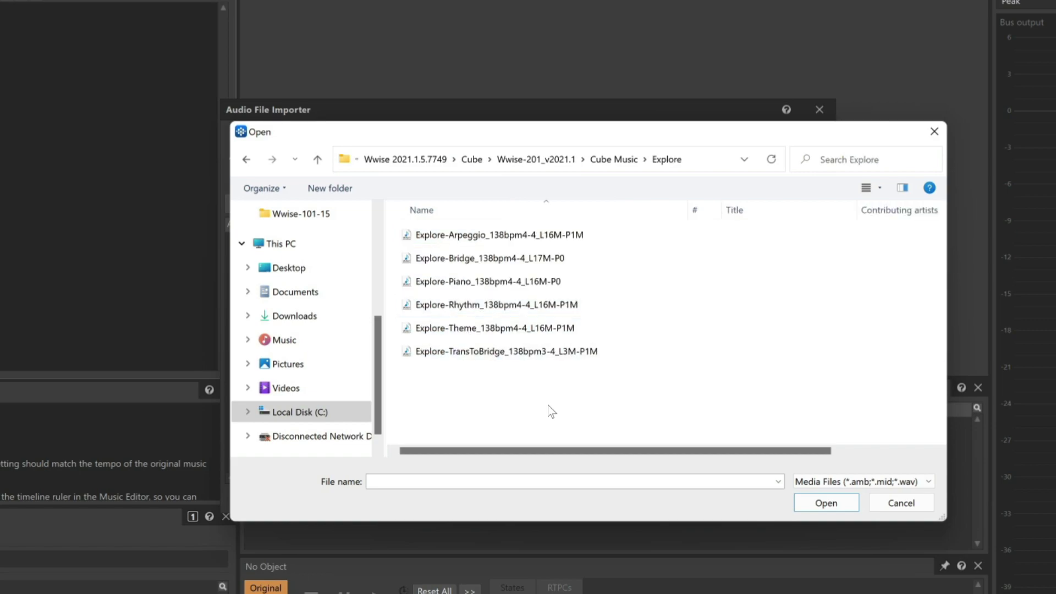
drag(559, 395, 424, 231)
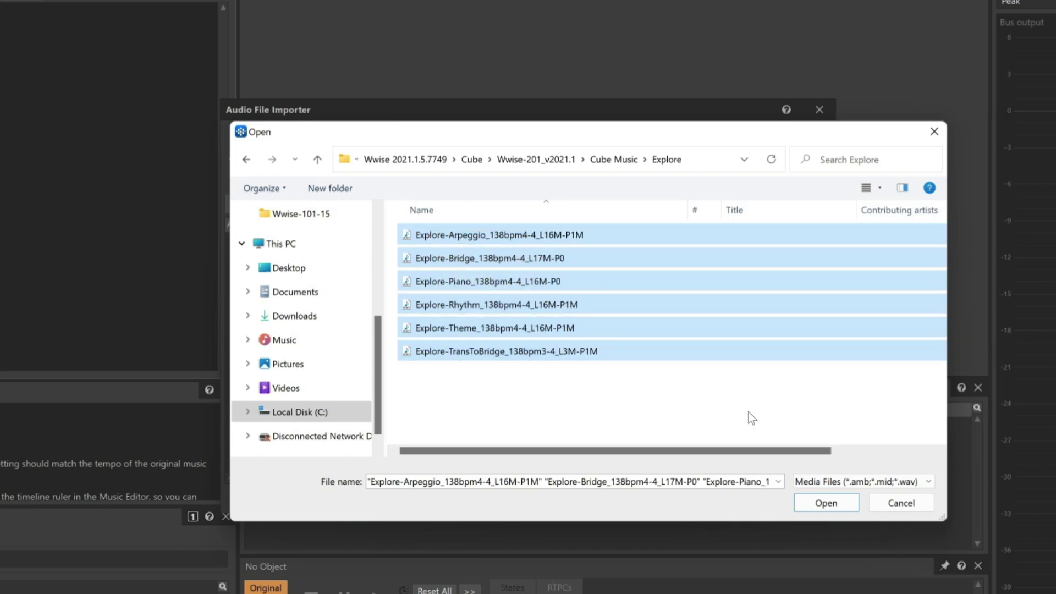
click(844, 507)
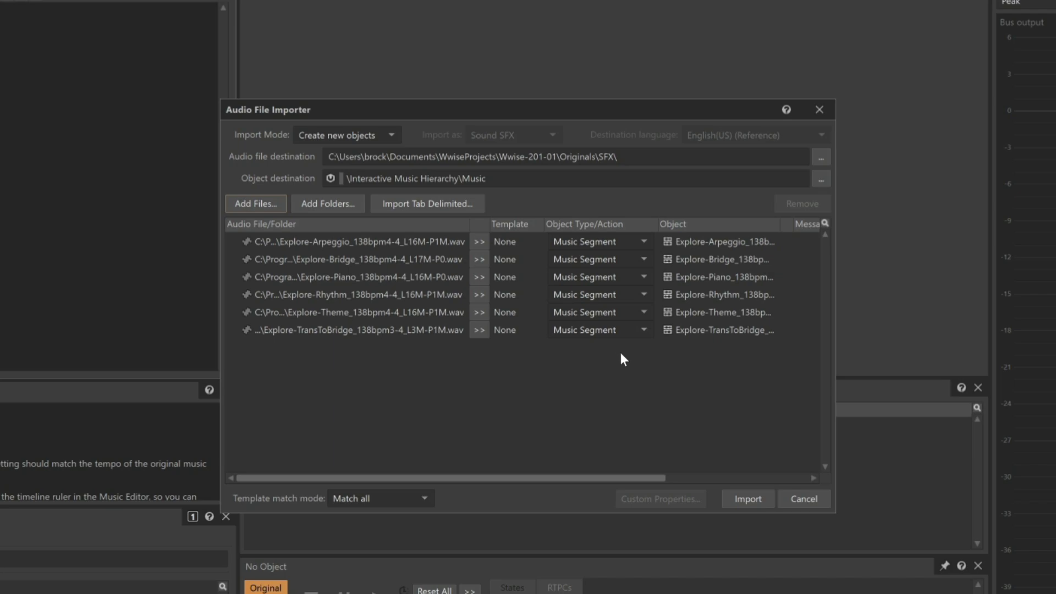
click(750, 495)
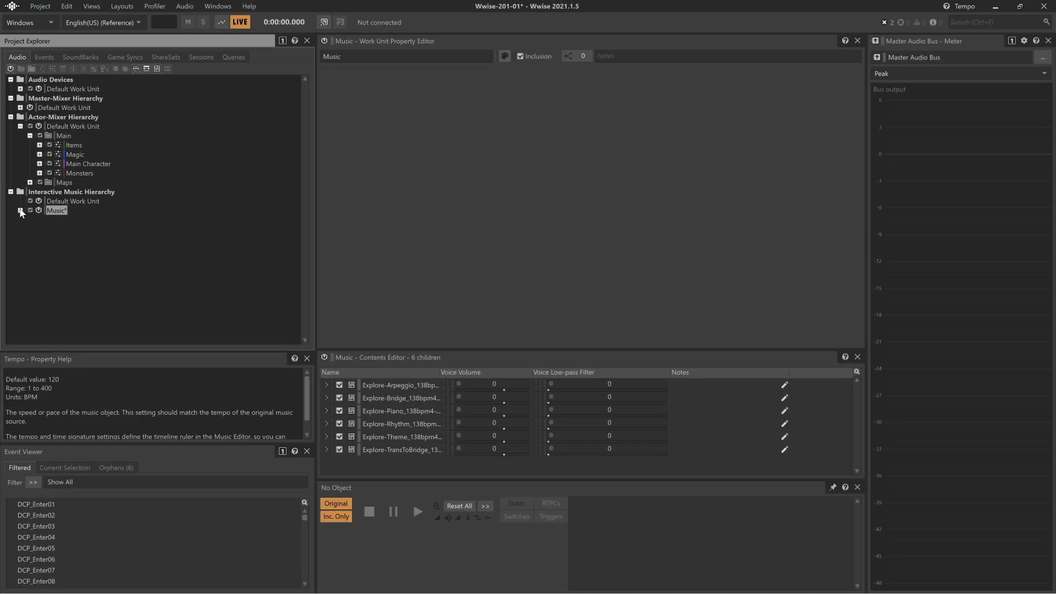
Expand Music, select Explore-Arpeggio to show its 120 BPM, 4/4 properties, and play it
click(21, 211)
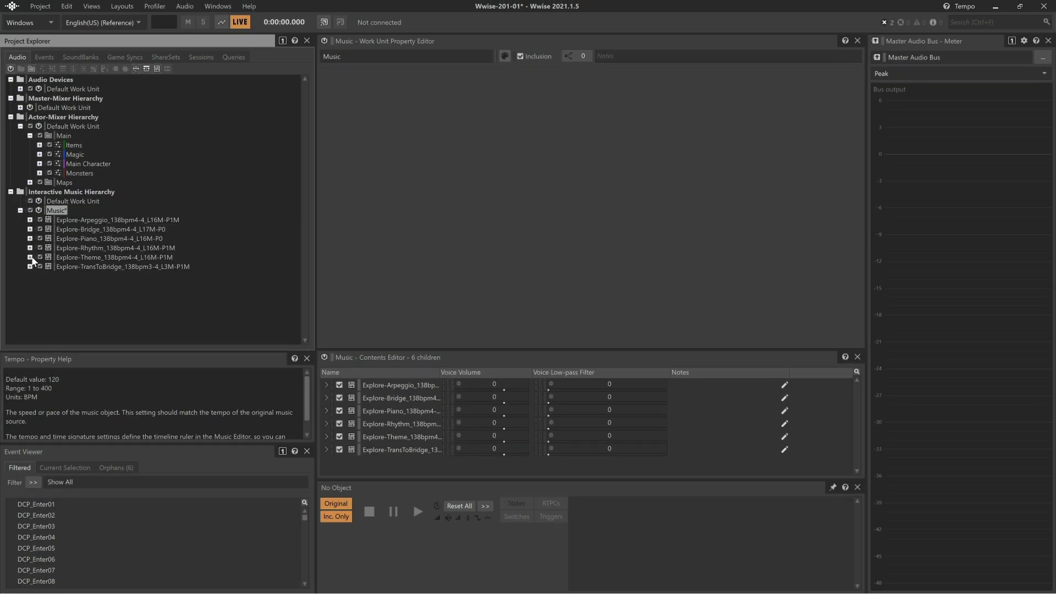
click(33, 222)
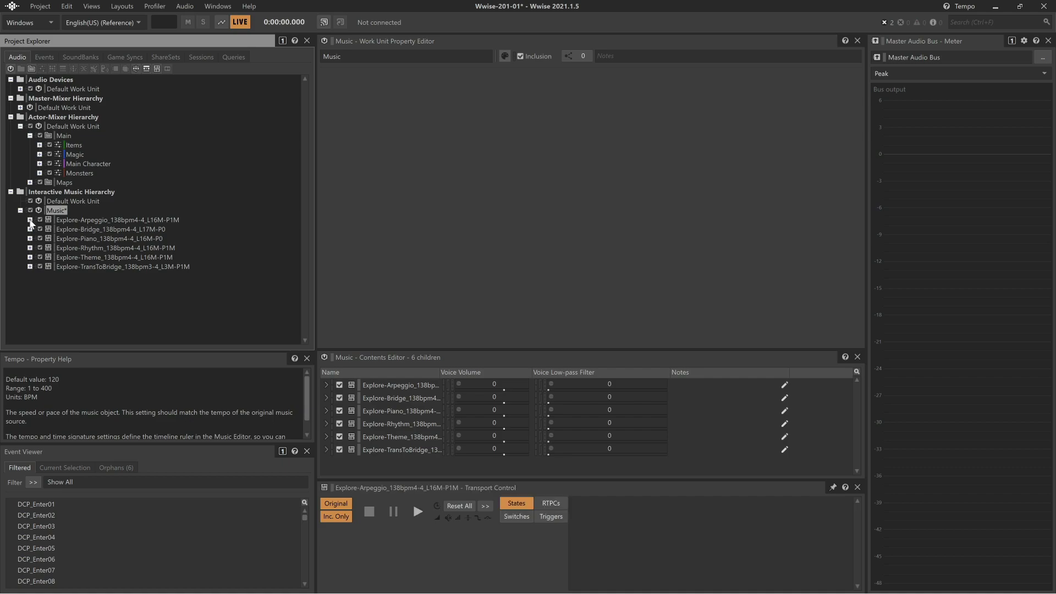
click(30, 220)
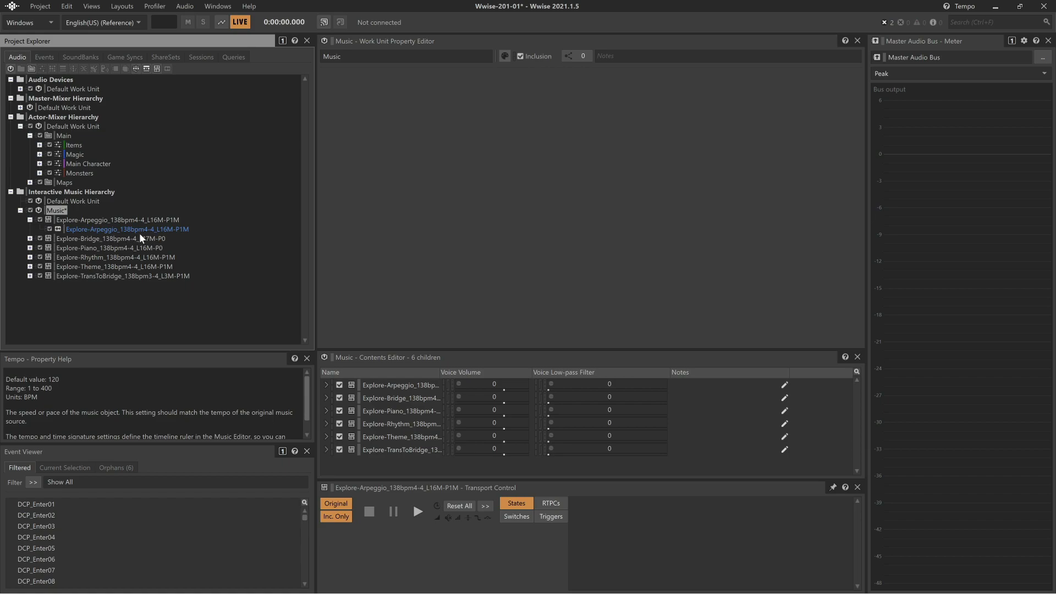
click(85, 220)
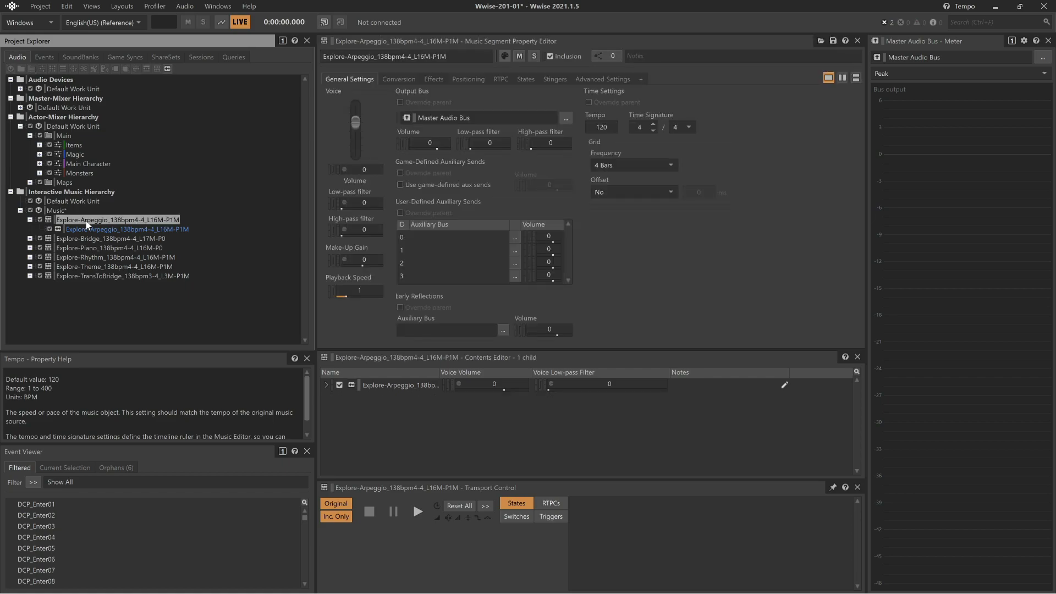
key(space)
Switch to the Interactive Music layout to open the Music Segment Editor
click(122, 6)
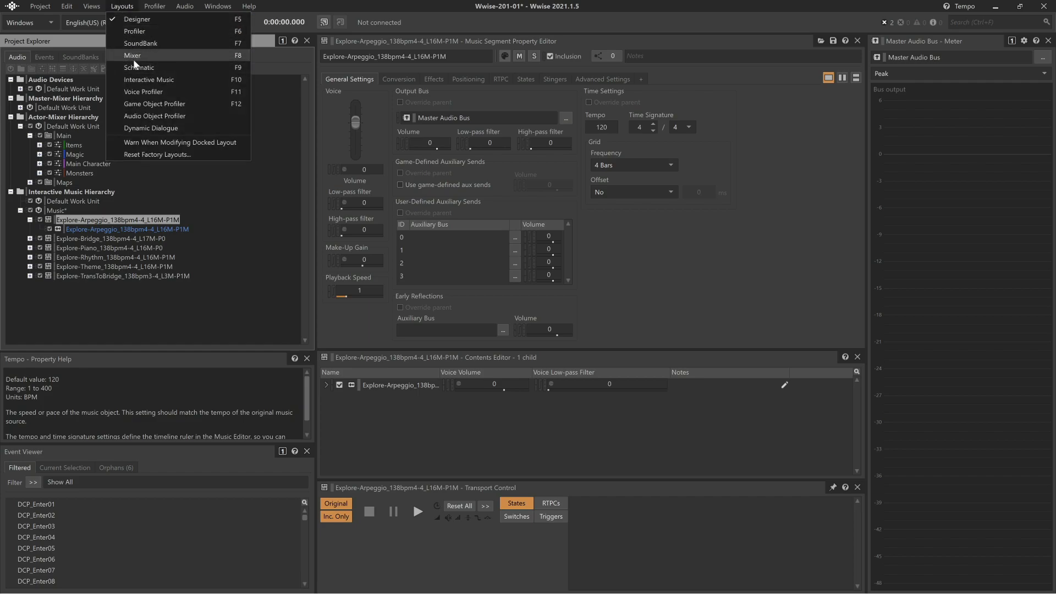
click(140, 79)
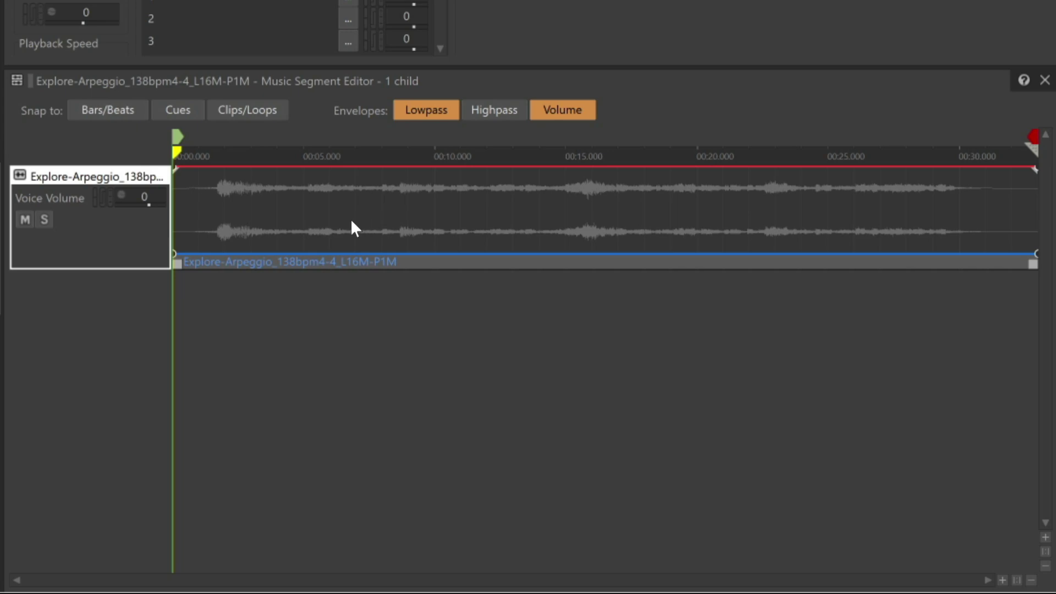
Play Explore-Arpeggio from the start, then replay it from about 14 seconds in
key(space)
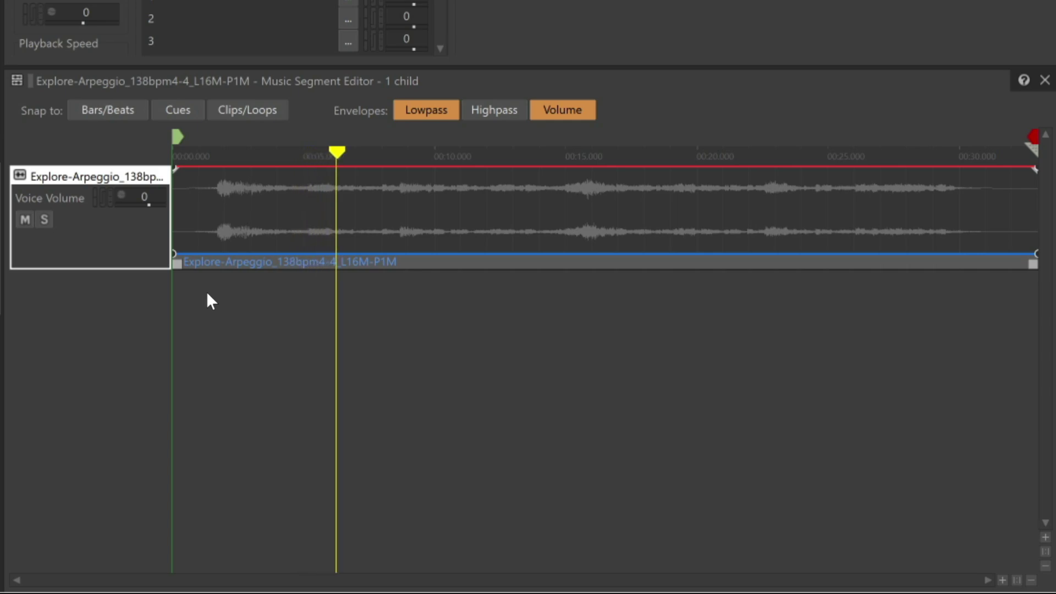
key(space)
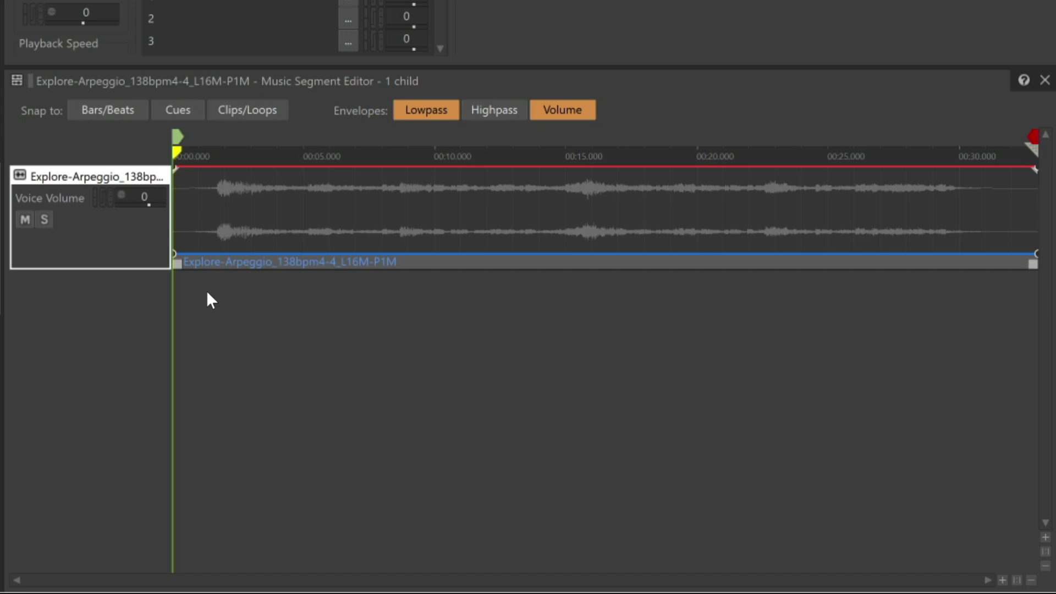
click(544, 153)
key(space)
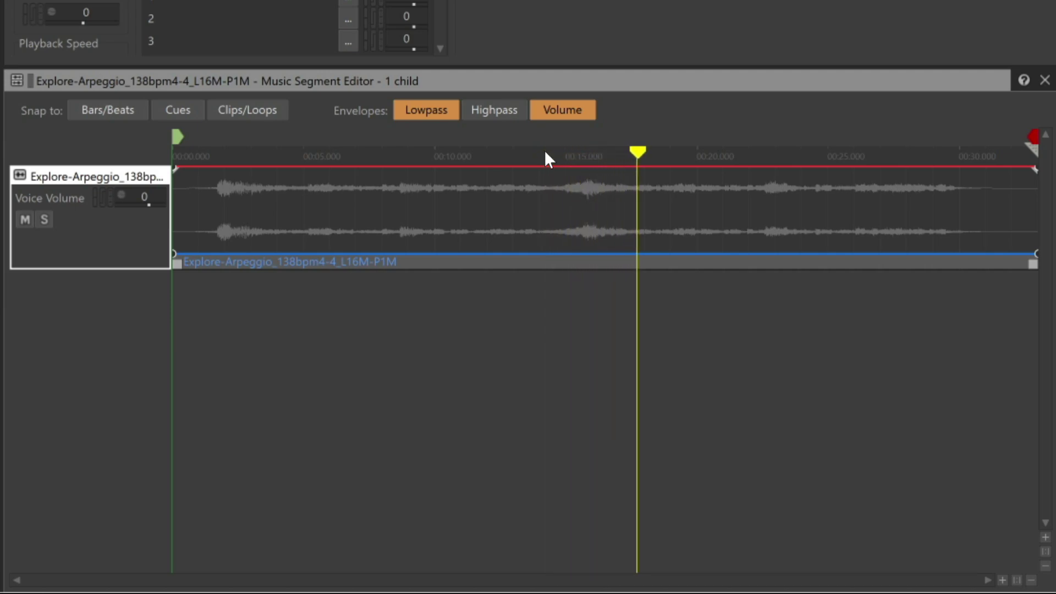
key(space)
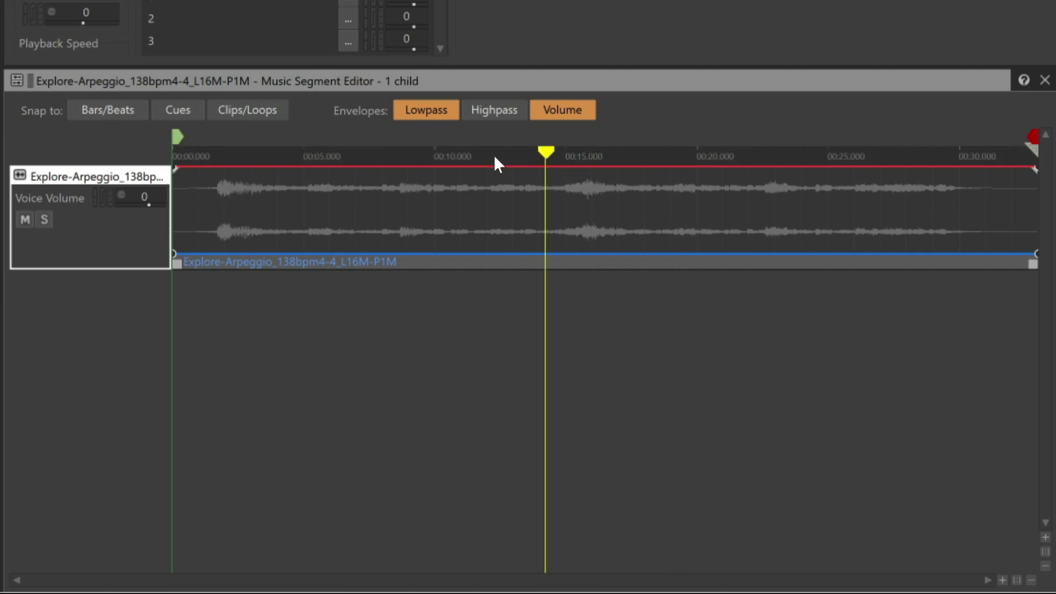
Change the Explore-Arpeggio timeline ruler from seconds to Bars and Beats
right_click(412, 161)
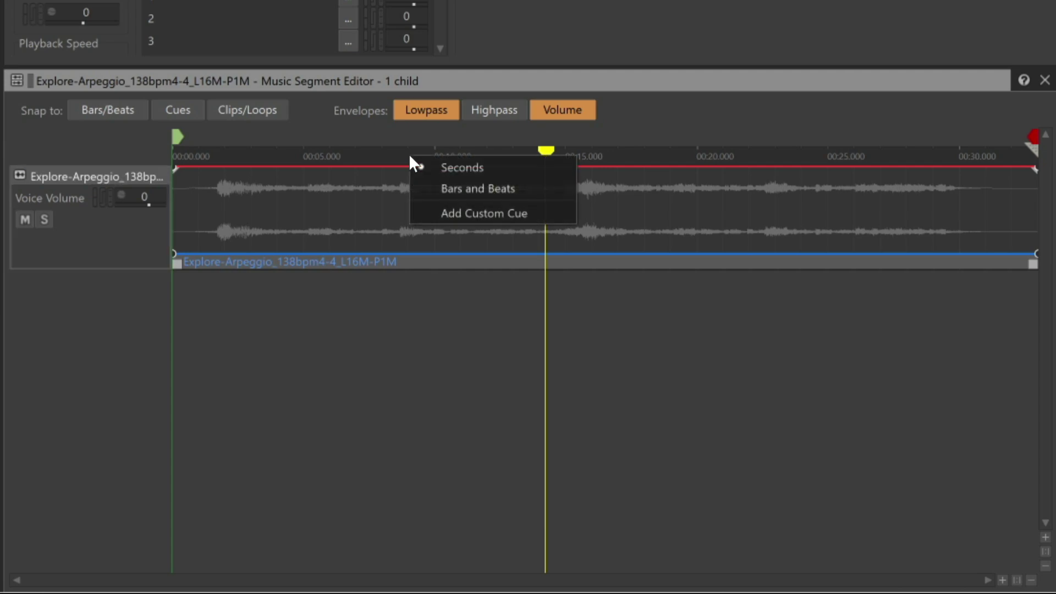
click(455, 191)
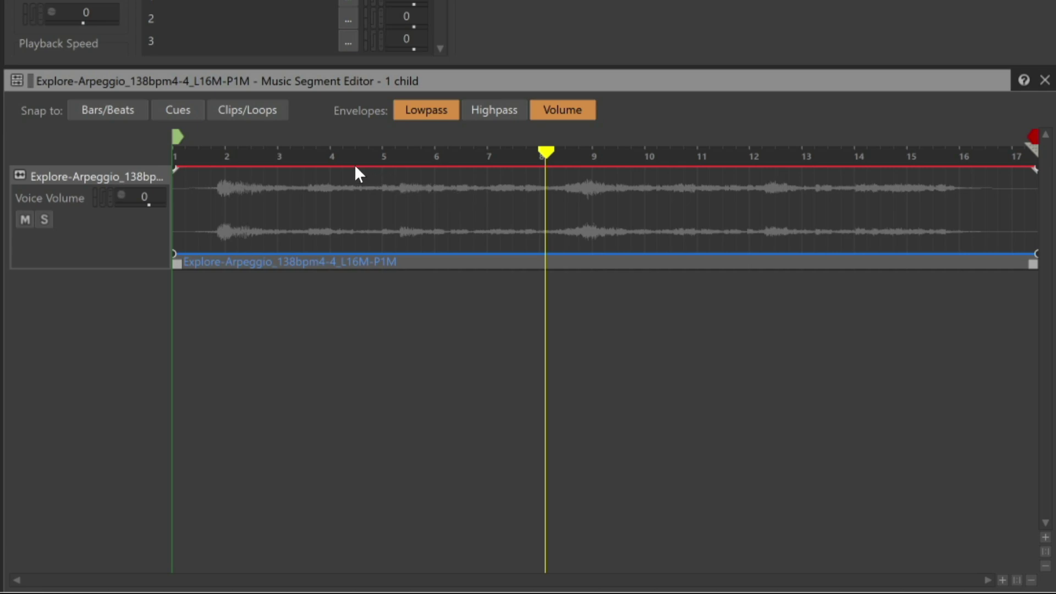
mouse_move(142, 87)
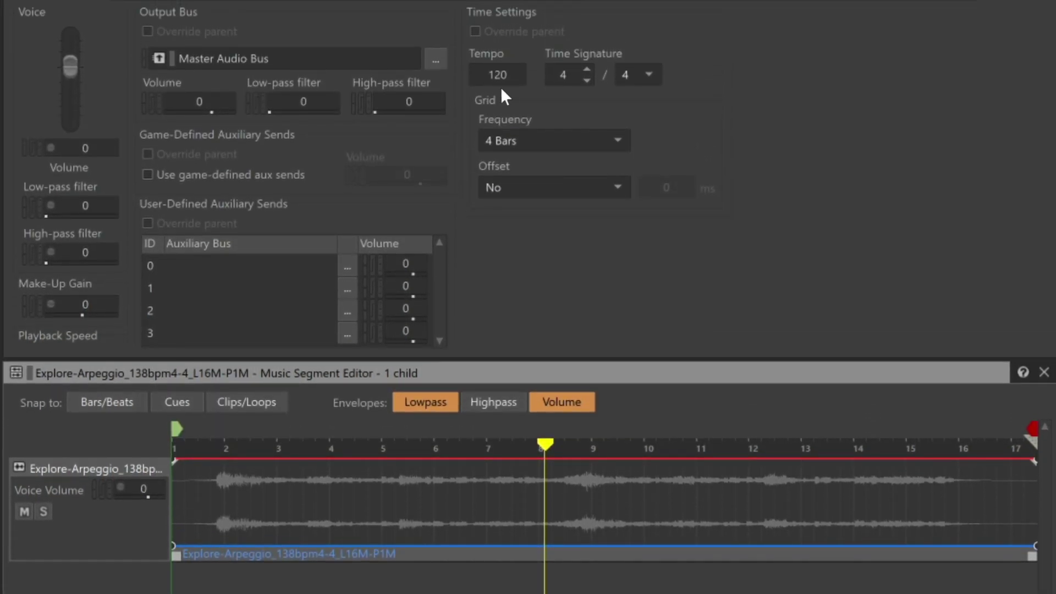
Set Explore-Arpeggio's tempo to 138 BPM, then play it back
double_click(510, 77)
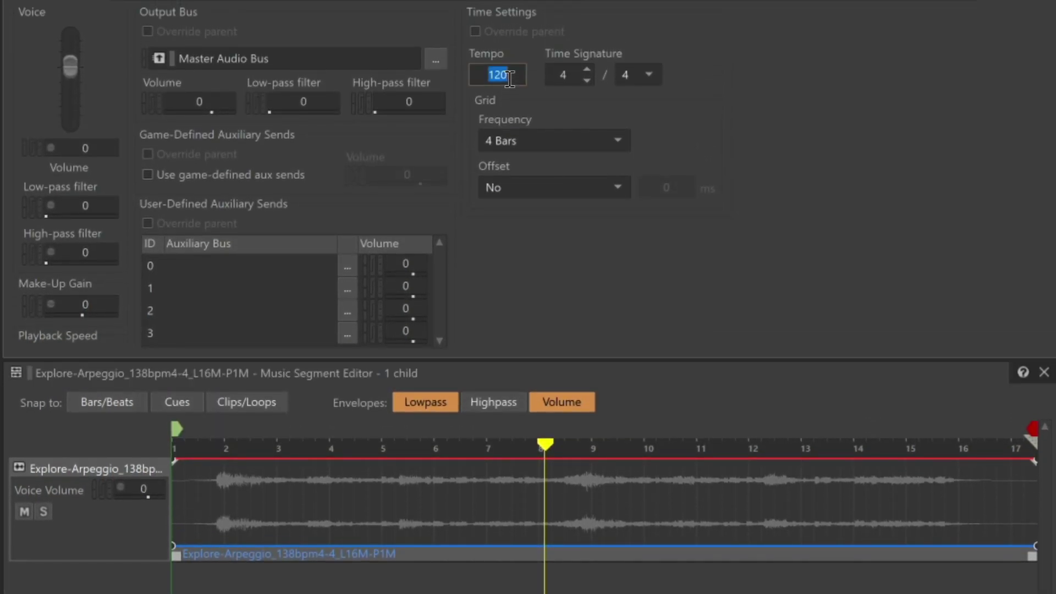
text(138)
key(Return)
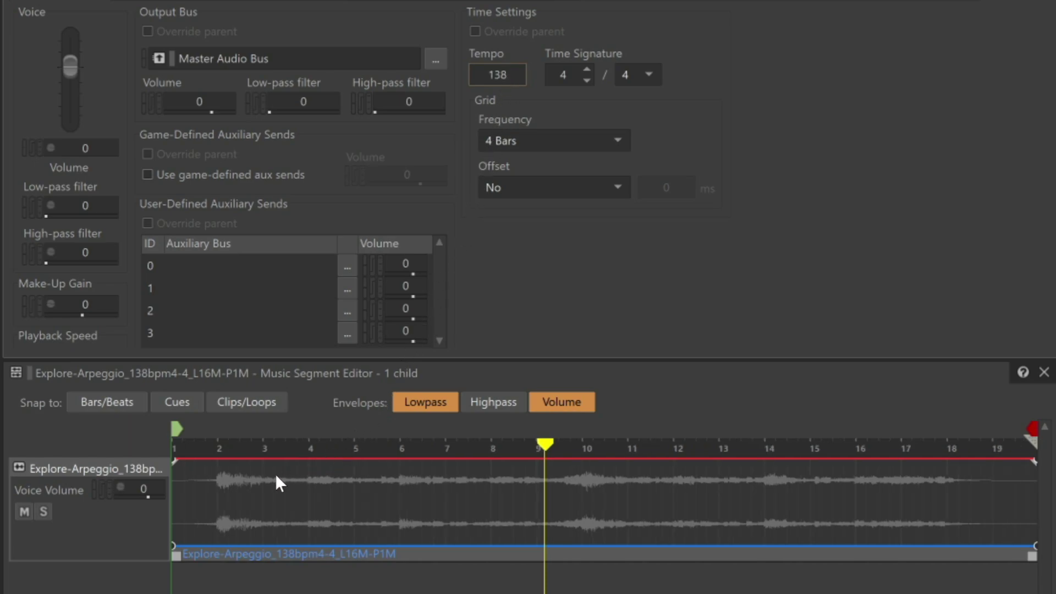
drag(207, 439, 164, 449)
key(space)
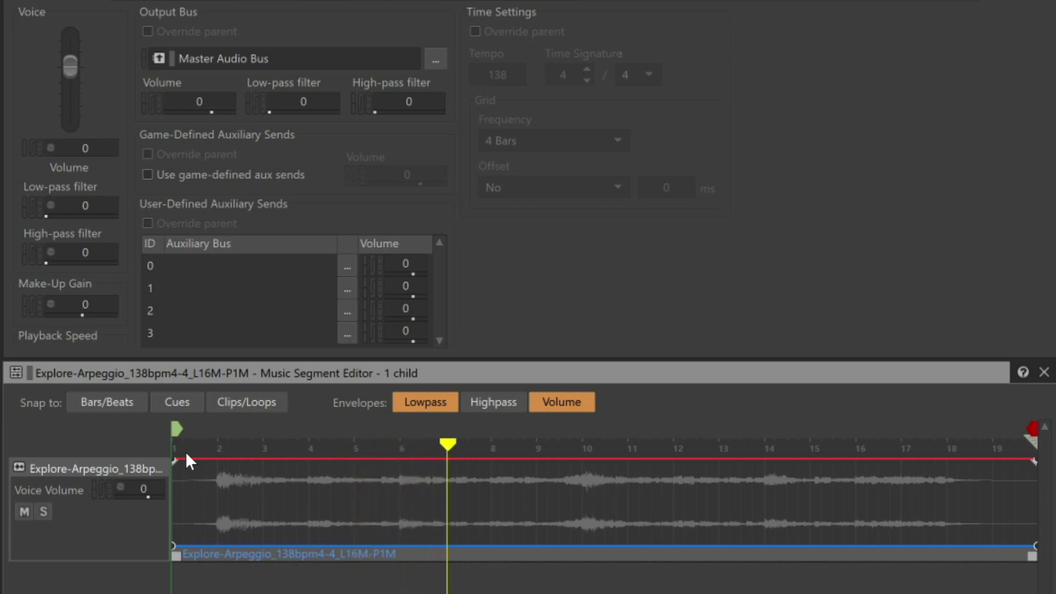
key(space)
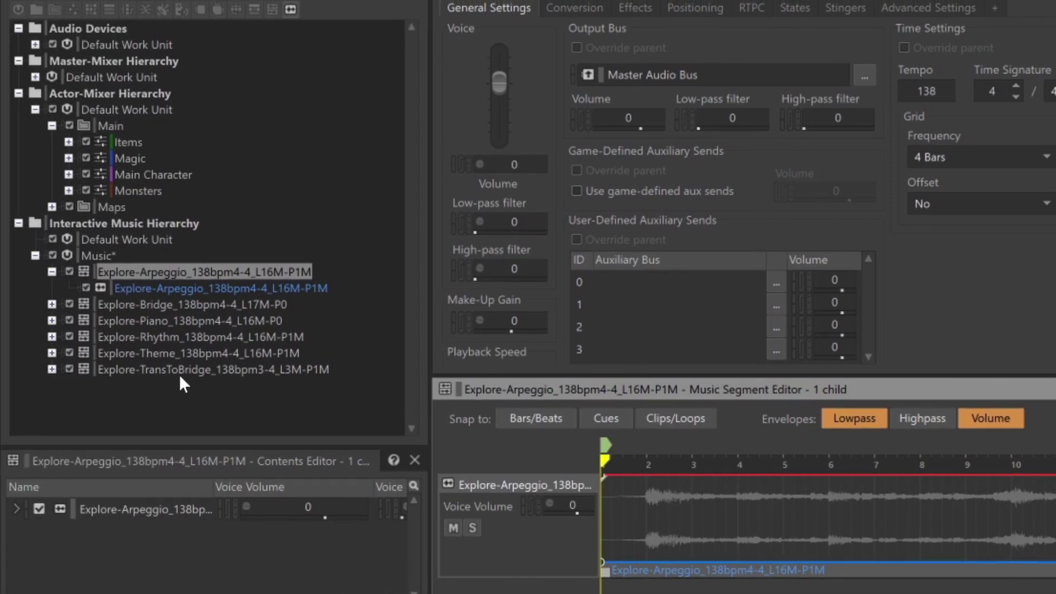
Select Explore-TransToBridge, change its tempo from 120 to 138 BPM, and play it
click(60, 365)
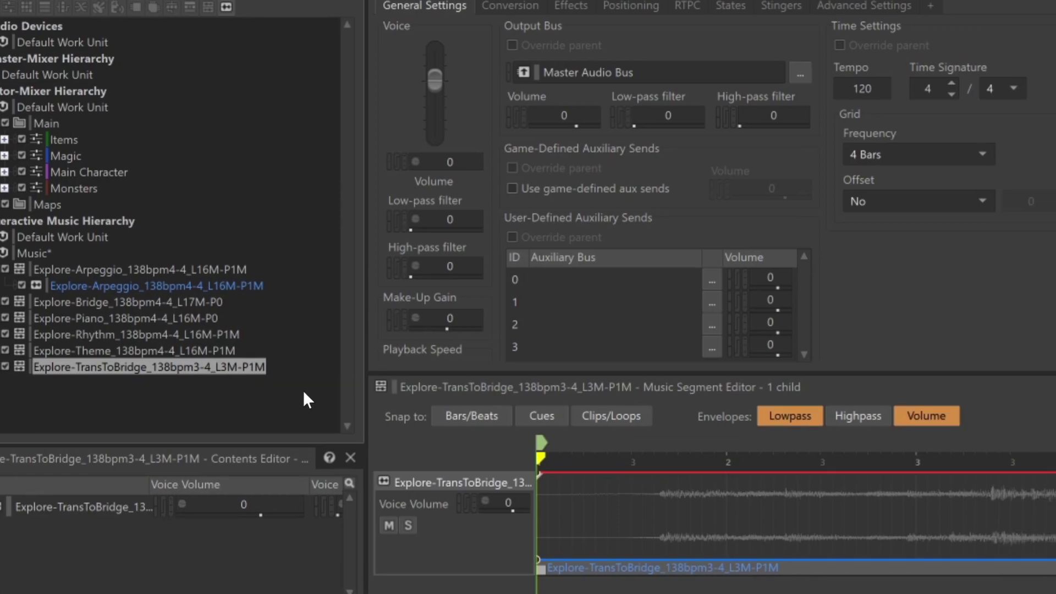
click(667, 86)
text(138)
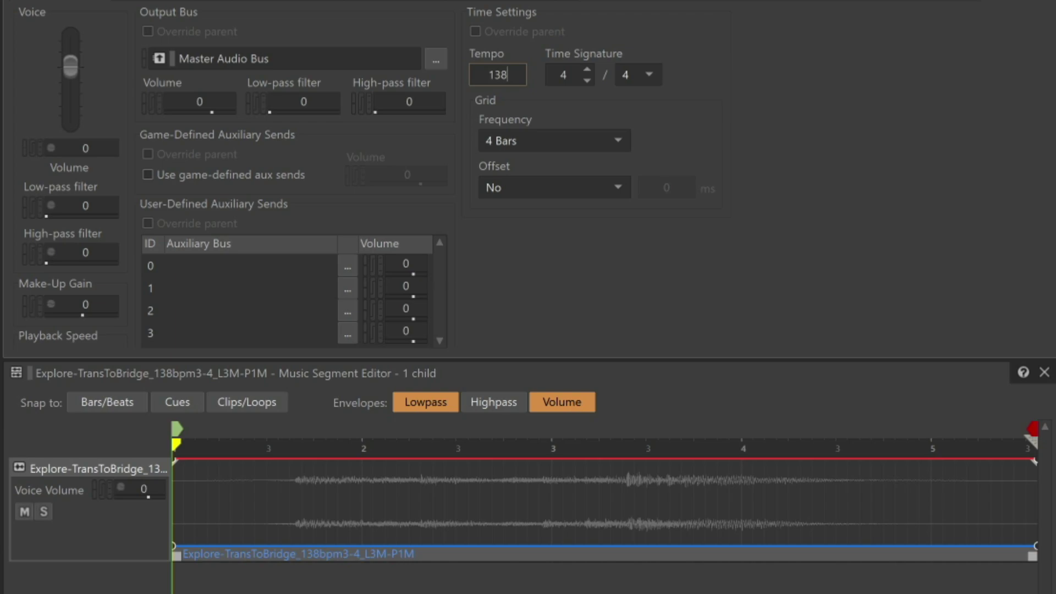
key(Return)
key(space)
Set Explore-TransToBridge's time signature numerator to 3 for 3/4, then play it
click(572, 83)
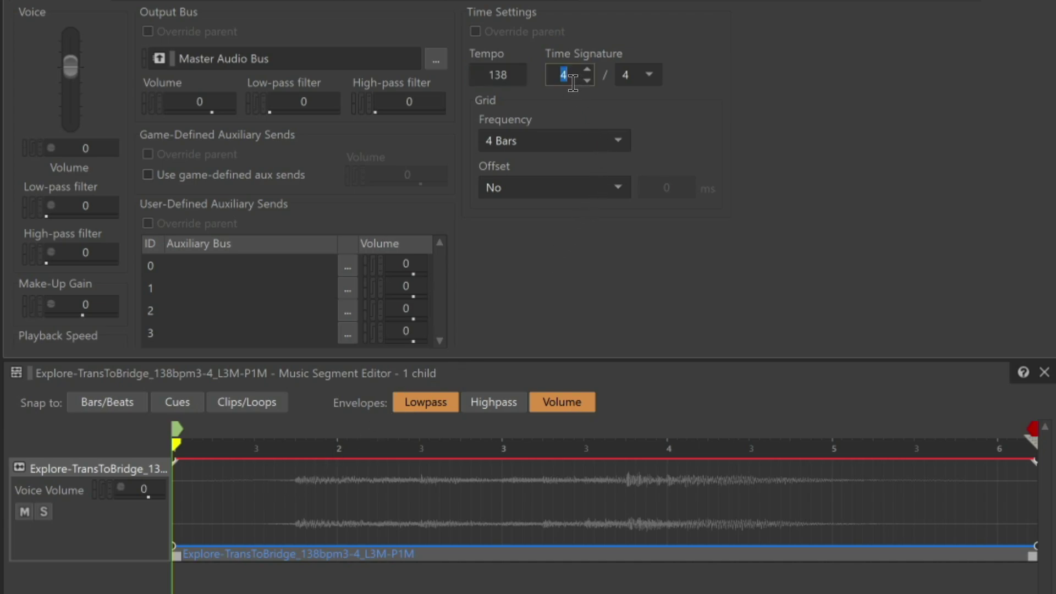
text(3)
key(Return)
key(space)
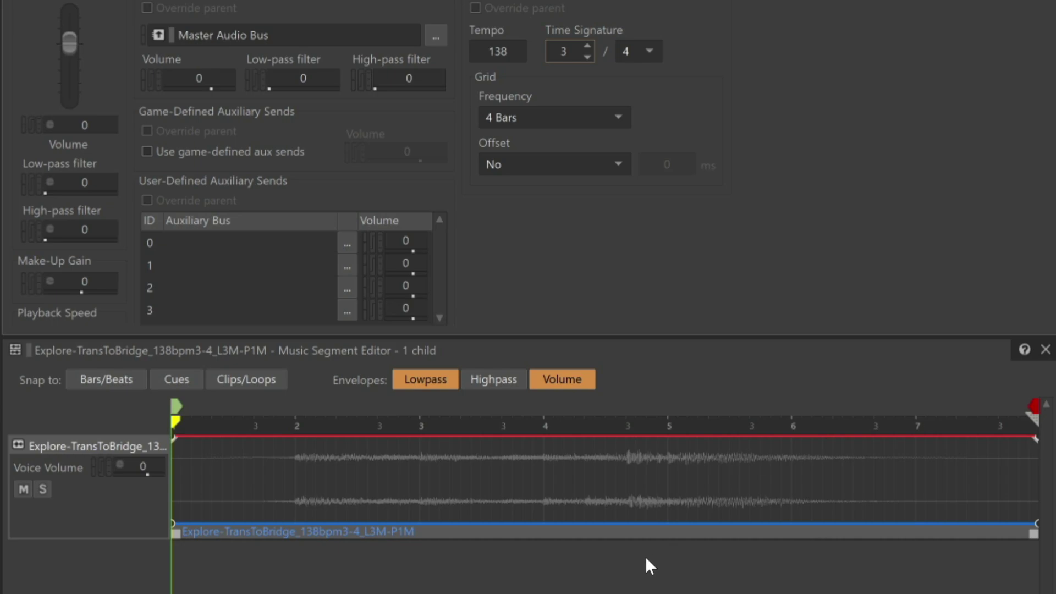
Play Explore-TransToBridge from the start, stop it, then replay from near bar 5
key(space)
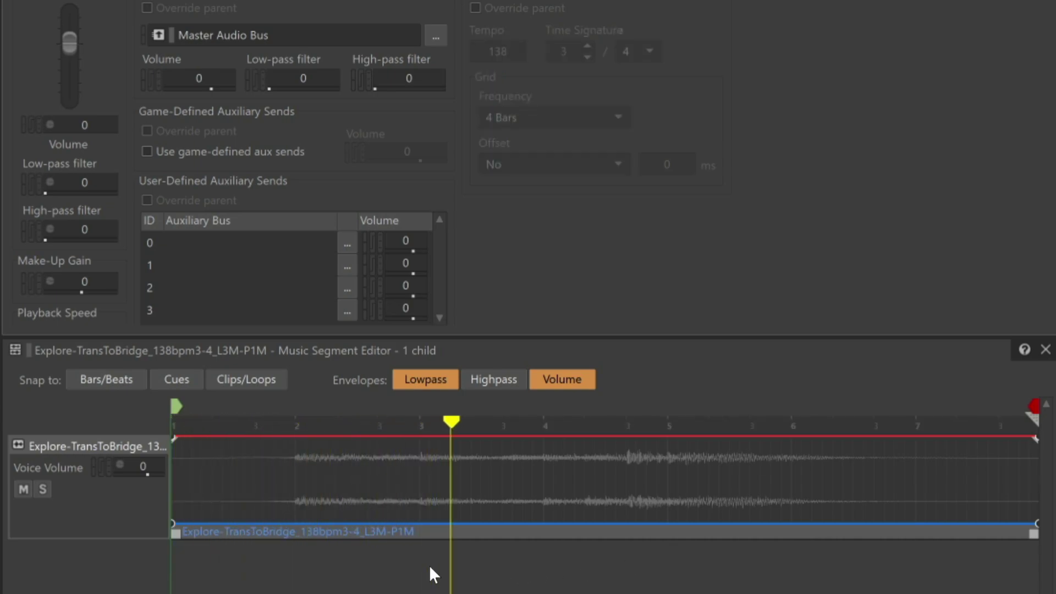
key(space)
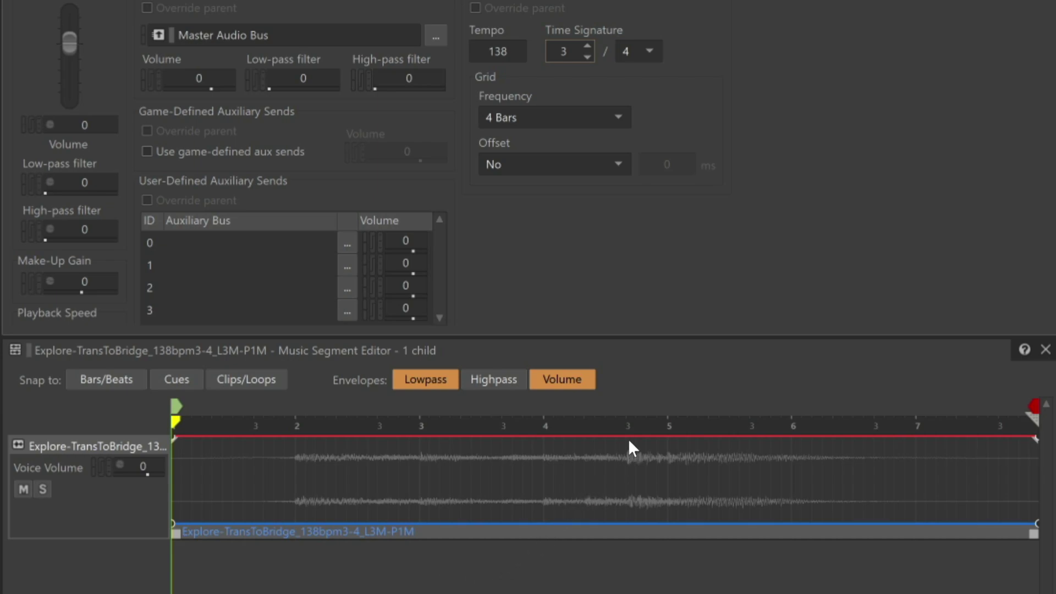
click(644, 425)
key(space)
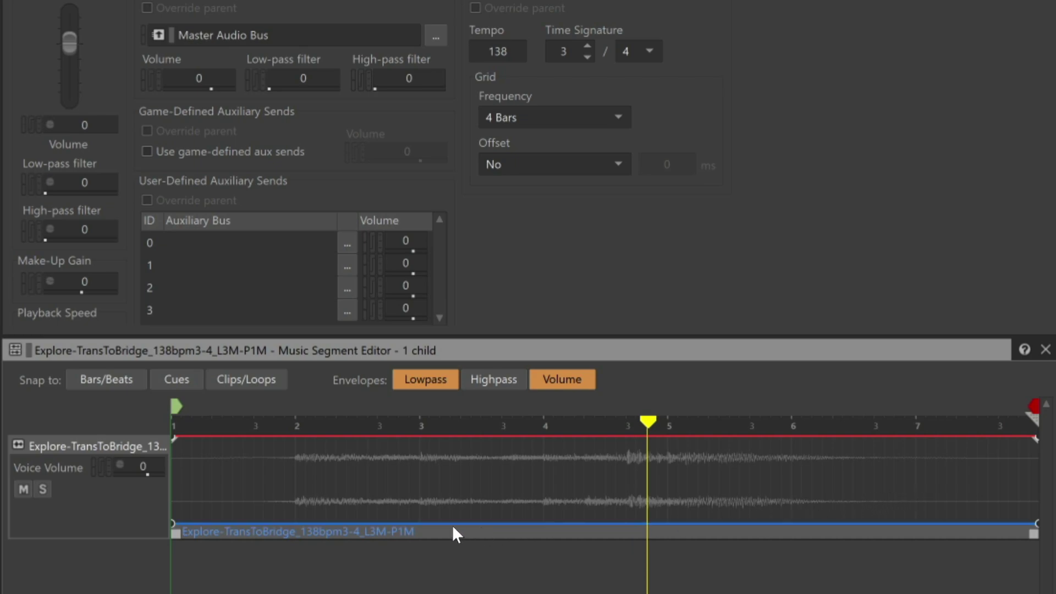
With Snap to Bars/Beats on, place the entry cue at bar 1 and the exit cue at bar 4
click(118, 381)
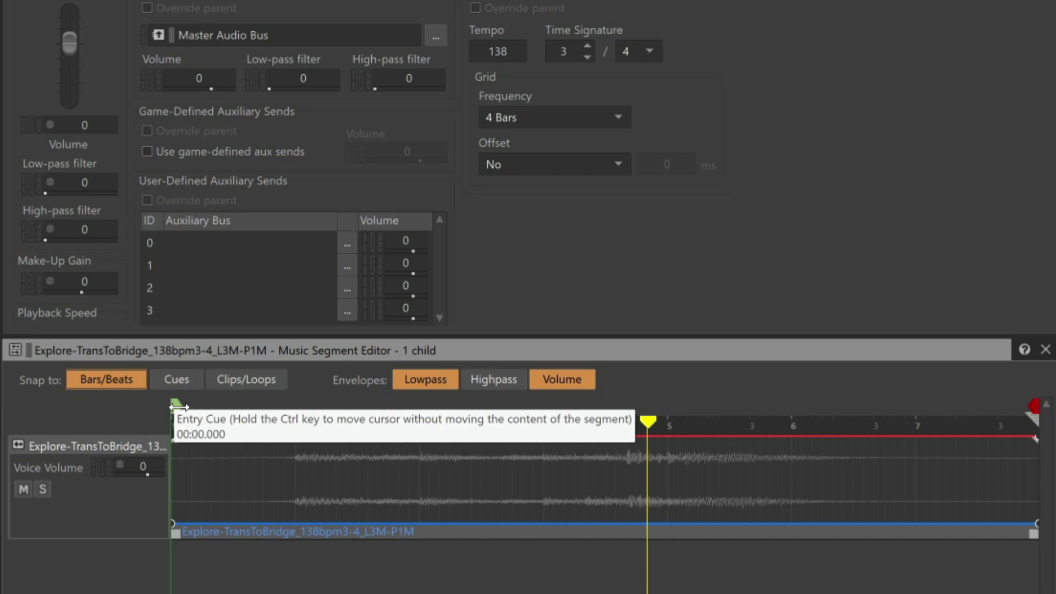
drag(178, 407, 303, 434)
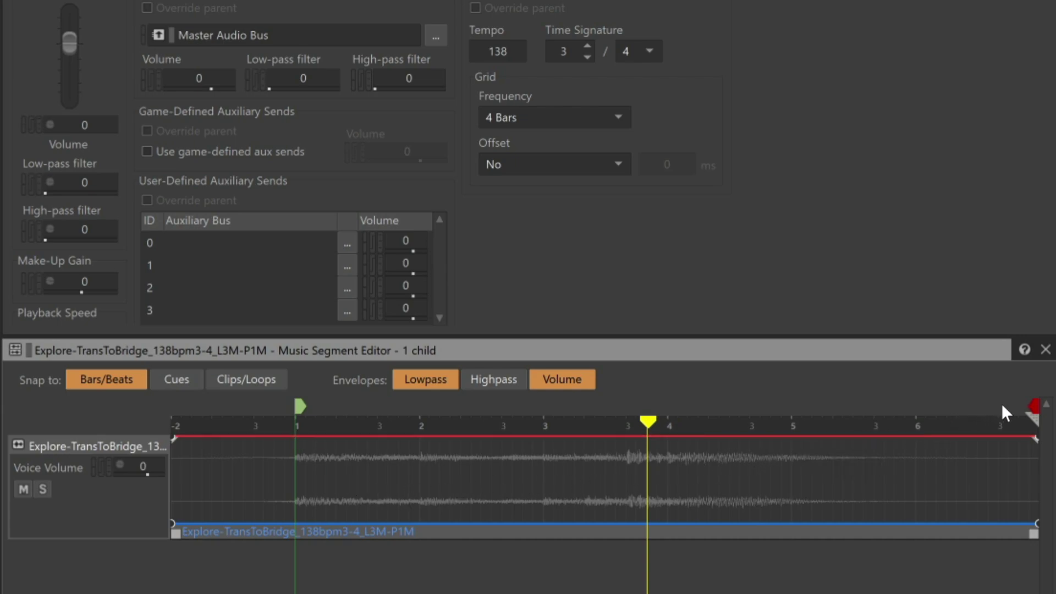
mouse_move(1034, 406)
mouse_down()
mouse_move(693, 476)
mouse_move(666, 471)
mouse_up()
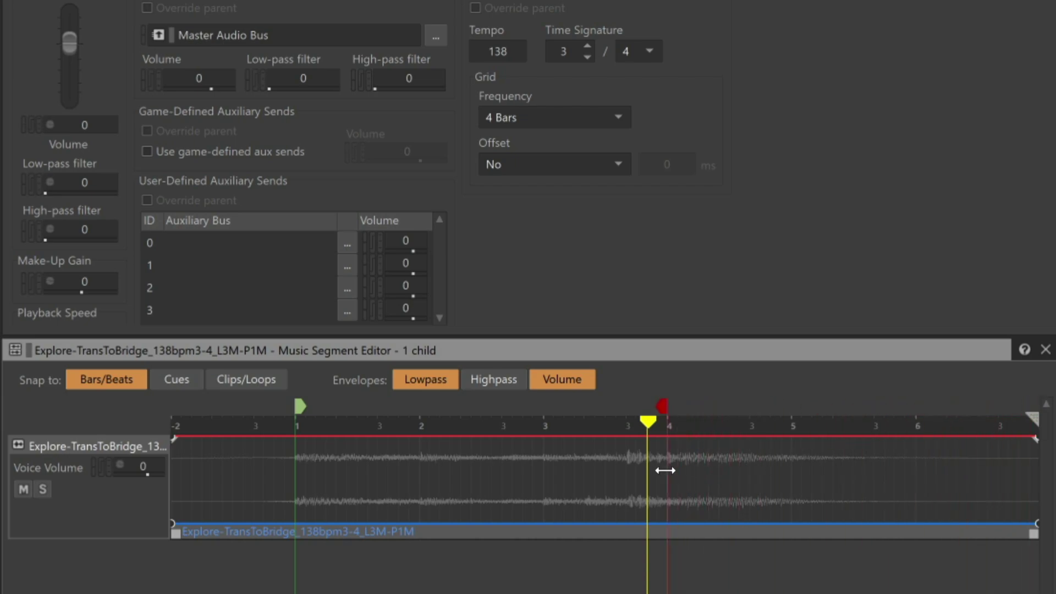